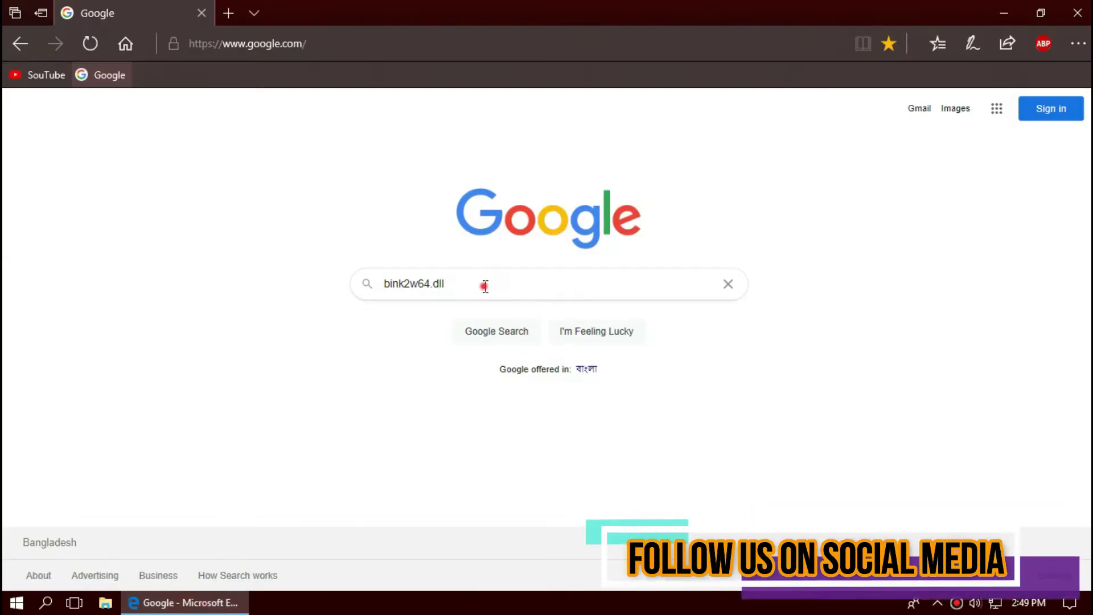
Search Edge for bink2w64.dll and go to its DLL-files.com download page.
click(485, 285)
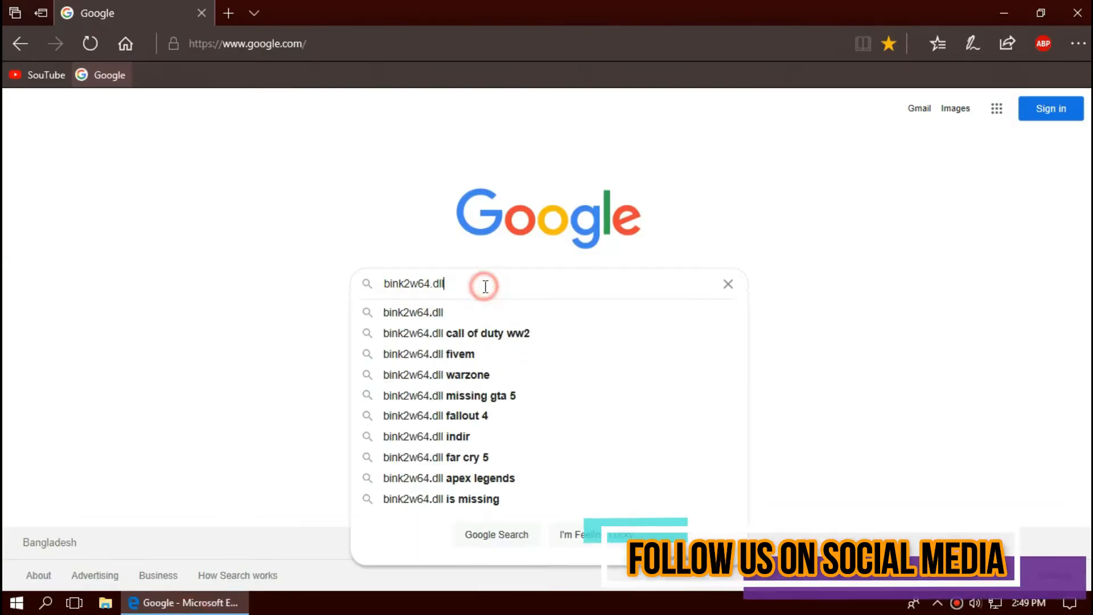
key(Return)
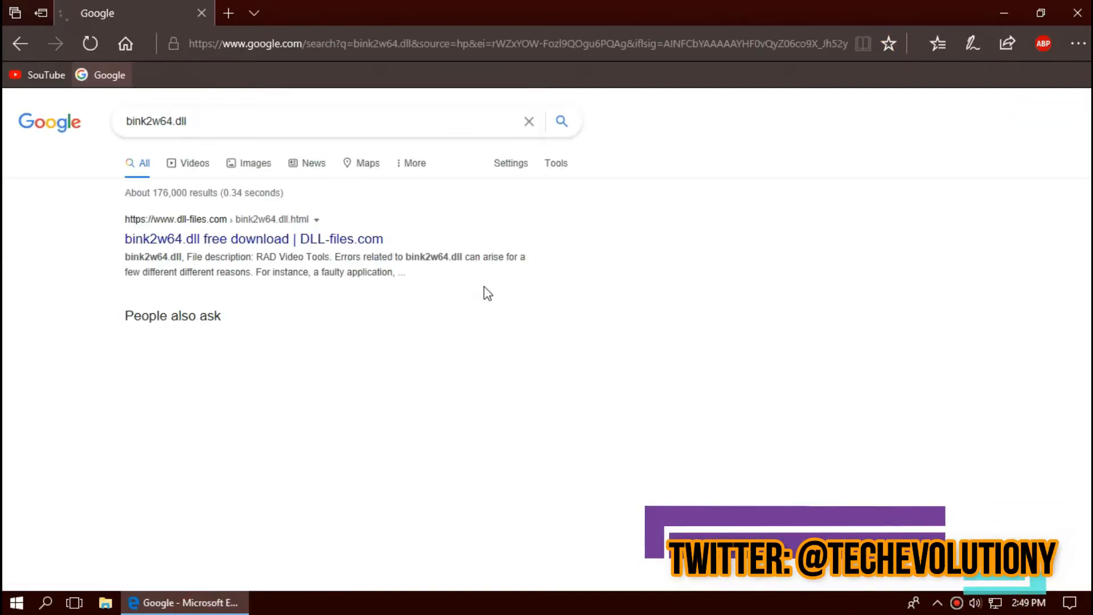
click(186, 243)
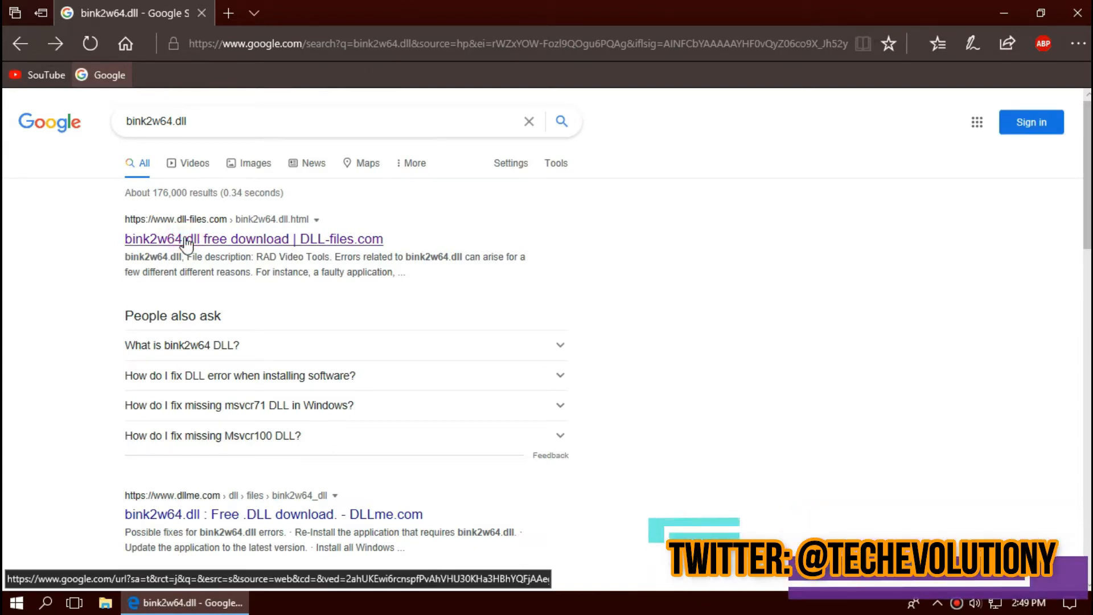
click(185, 243)
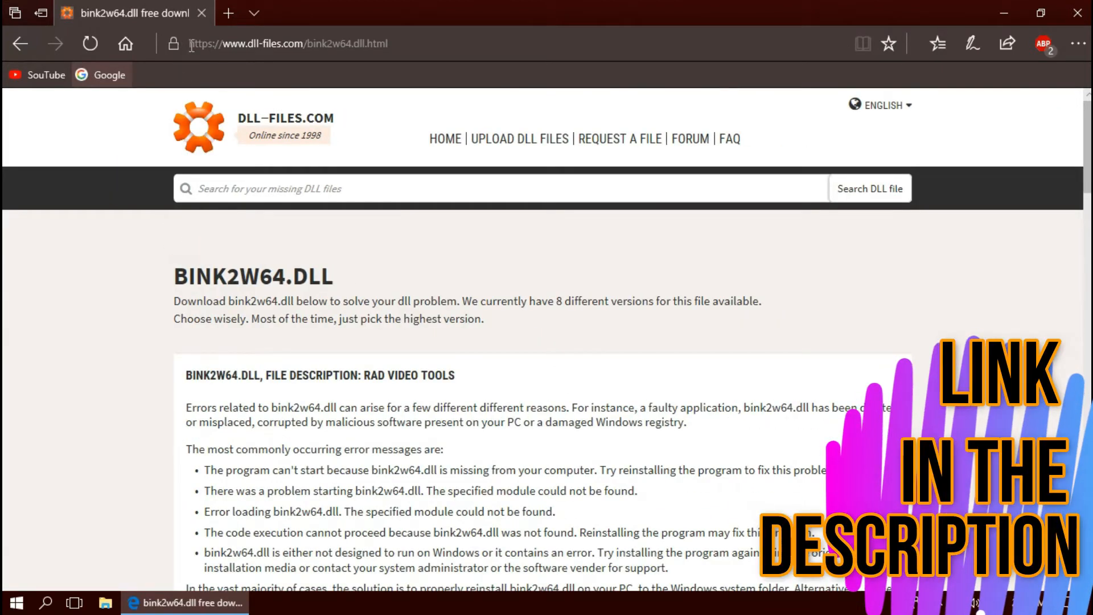
Review the page address and the version details for 2.7.19.0 and 2.7.10.0.
click(220, 42)
scroll(159, 459, down, 3)
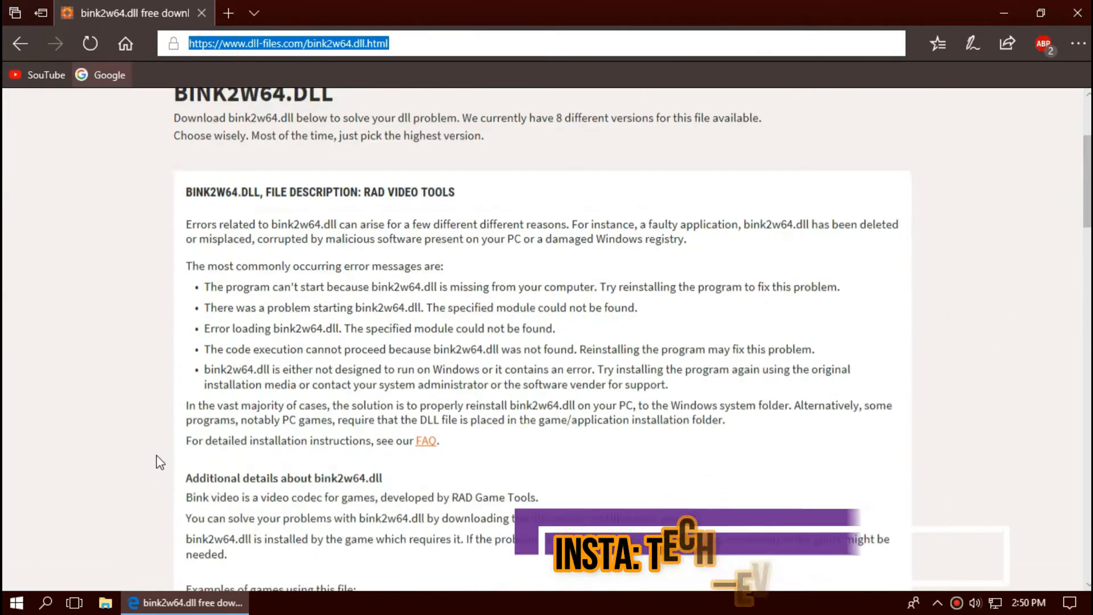
scroll(165, 428, down, 2)
scroll(168, 427, down, 2)
scroll(167, 428, down, 2)
scroll(196, 384, down, 1)
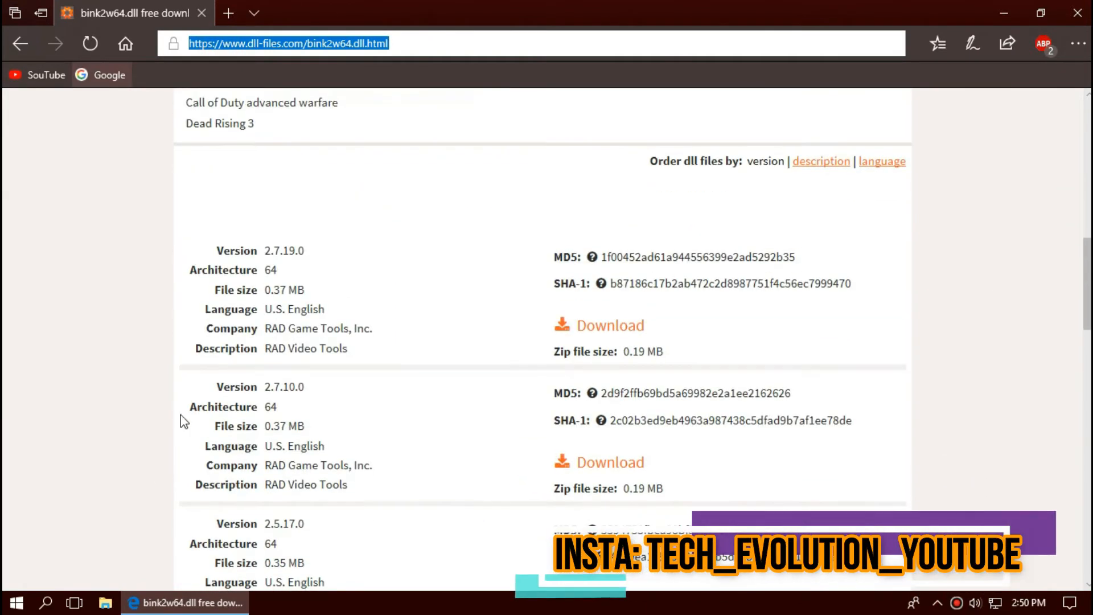
drag(245, 259, 280, 336)
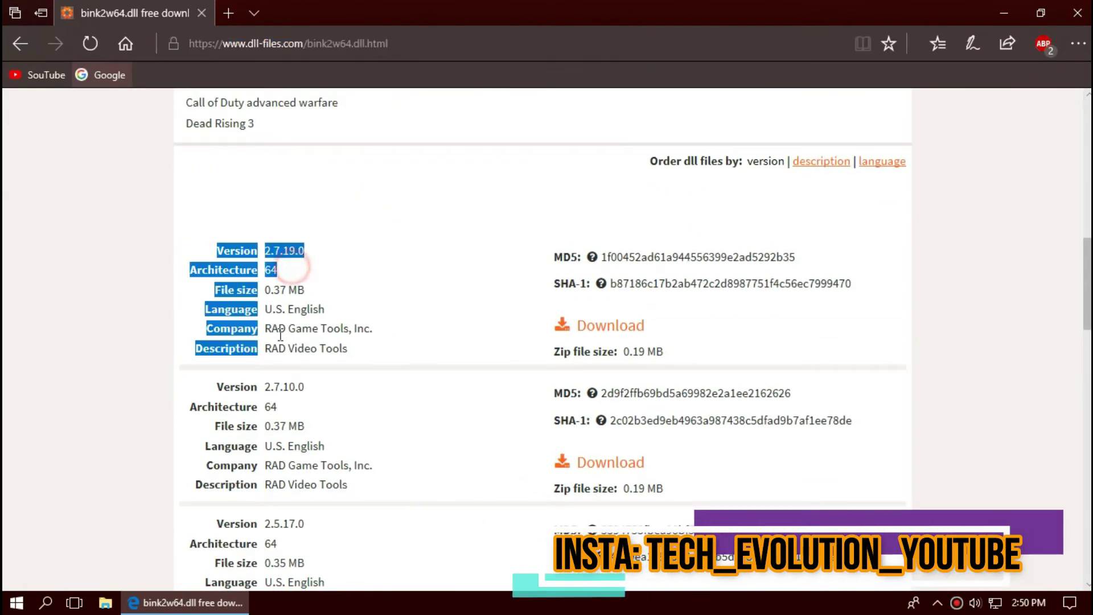
triple_click(315, 436)
Launch System Information from Start and check the System Type row reads x64-based PC.
key(super)
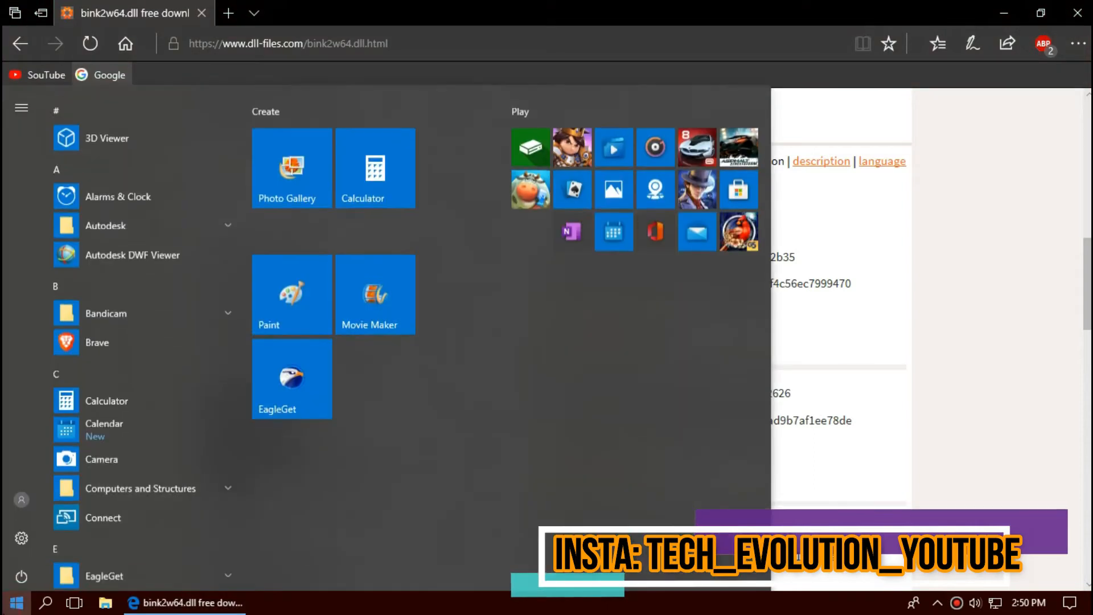
text(sy)
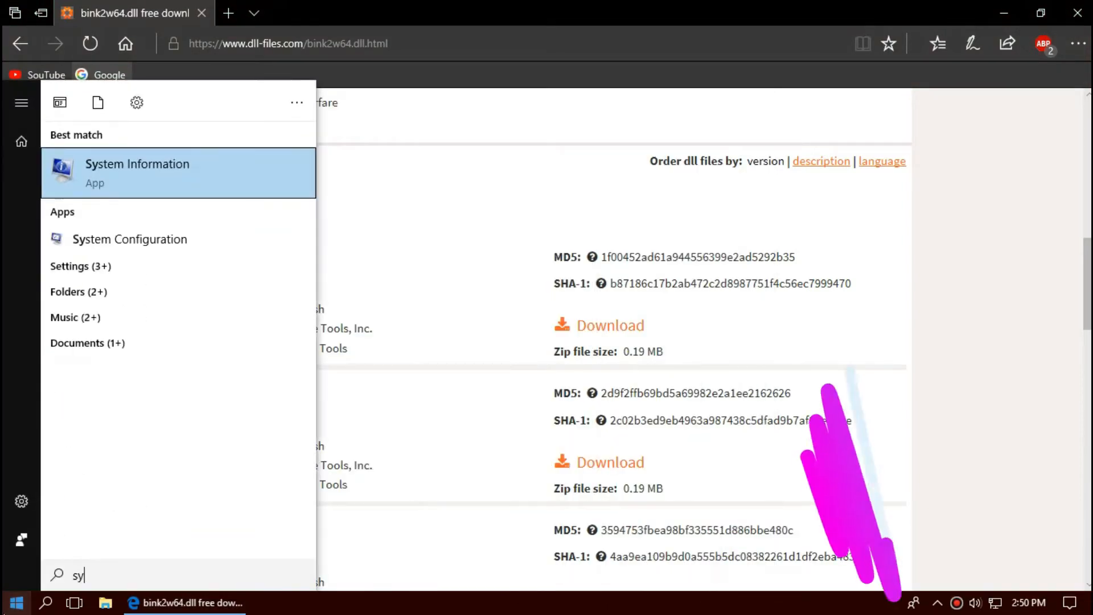
text(ste)
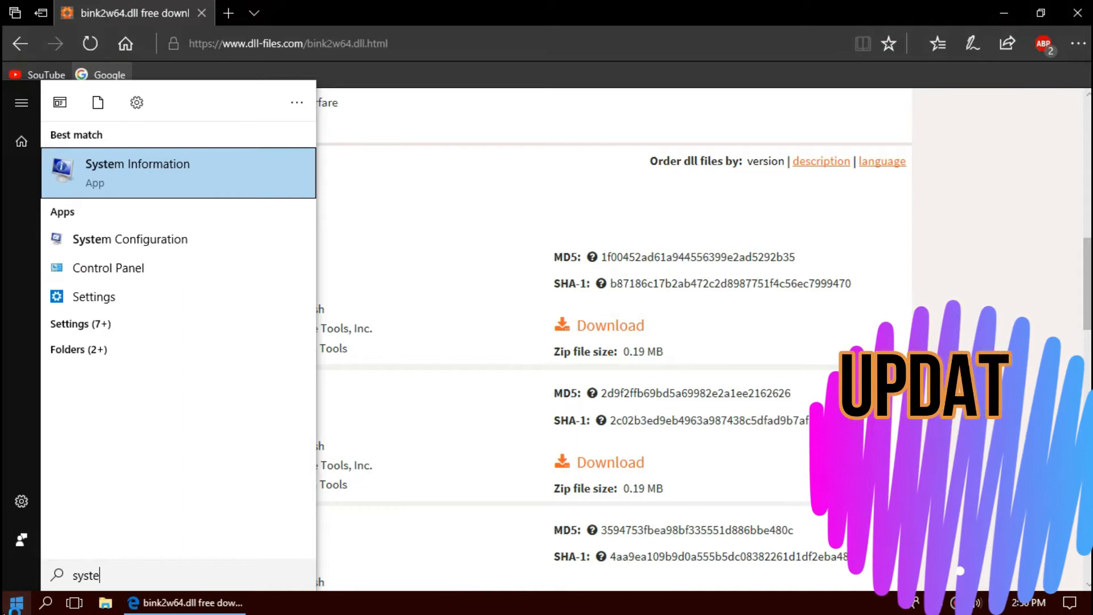
key(Return)
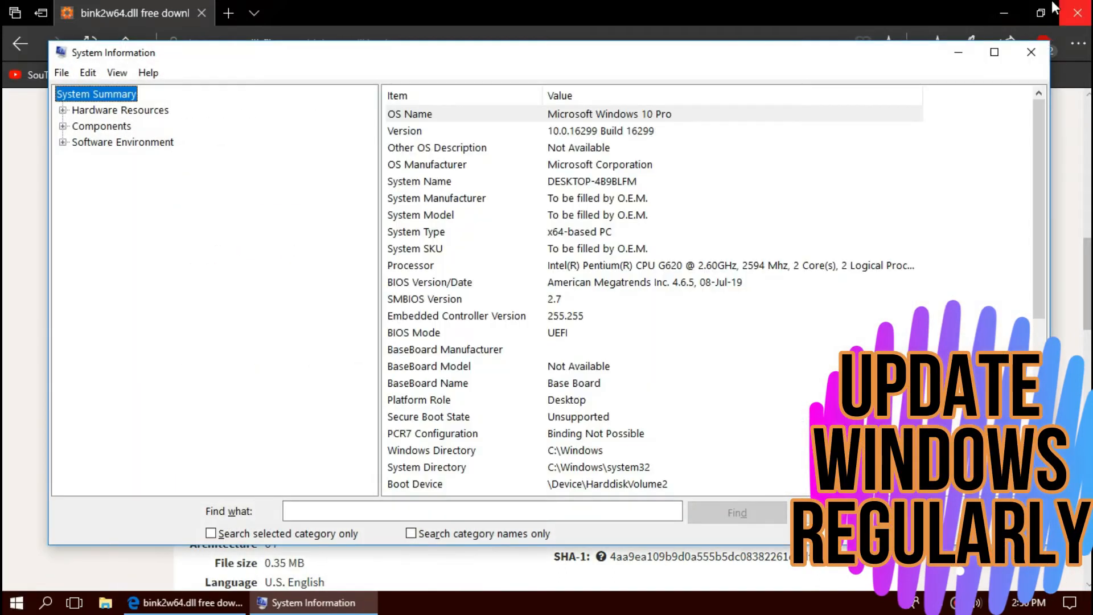
click(561, 248)
click(577, 232)
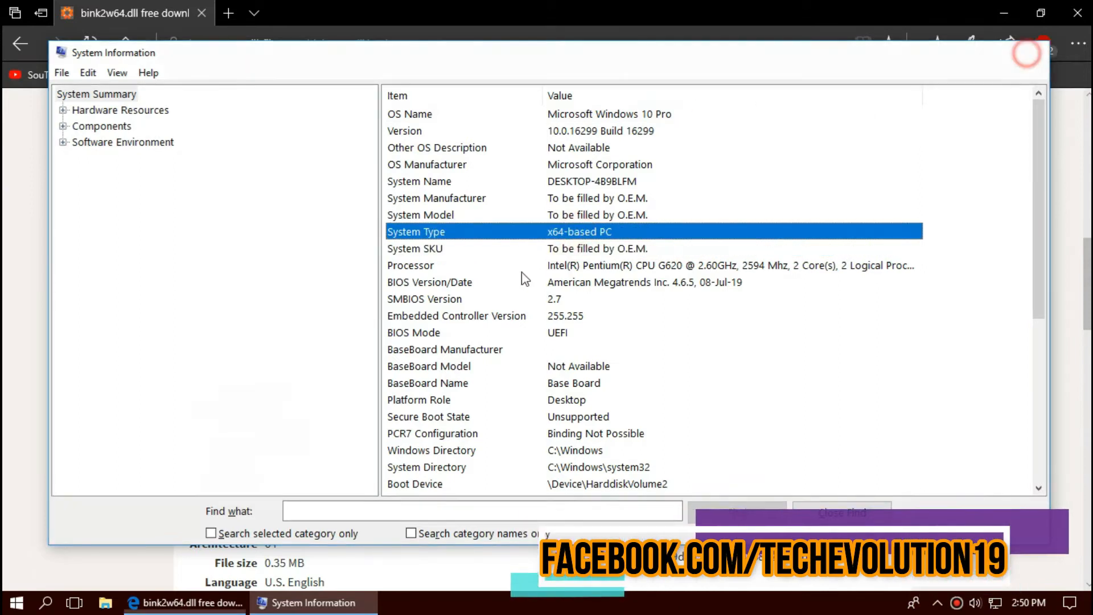
scroll(564, 367, up, 1)
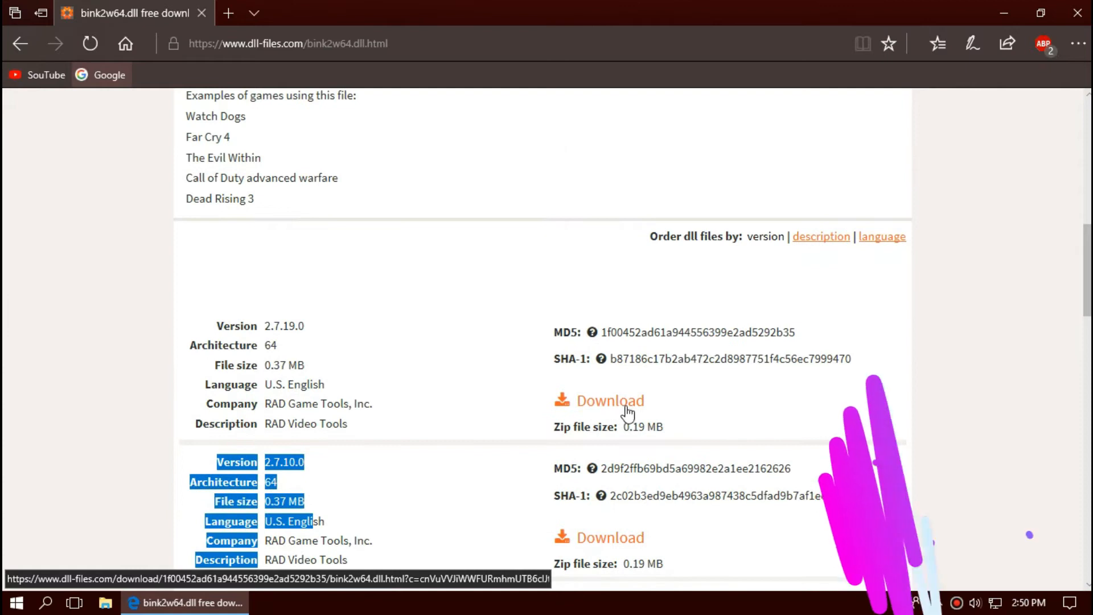
Download the version 2.7.19.0 zip of bink2w64.dll from DLL-files.com.
click(628, 413)
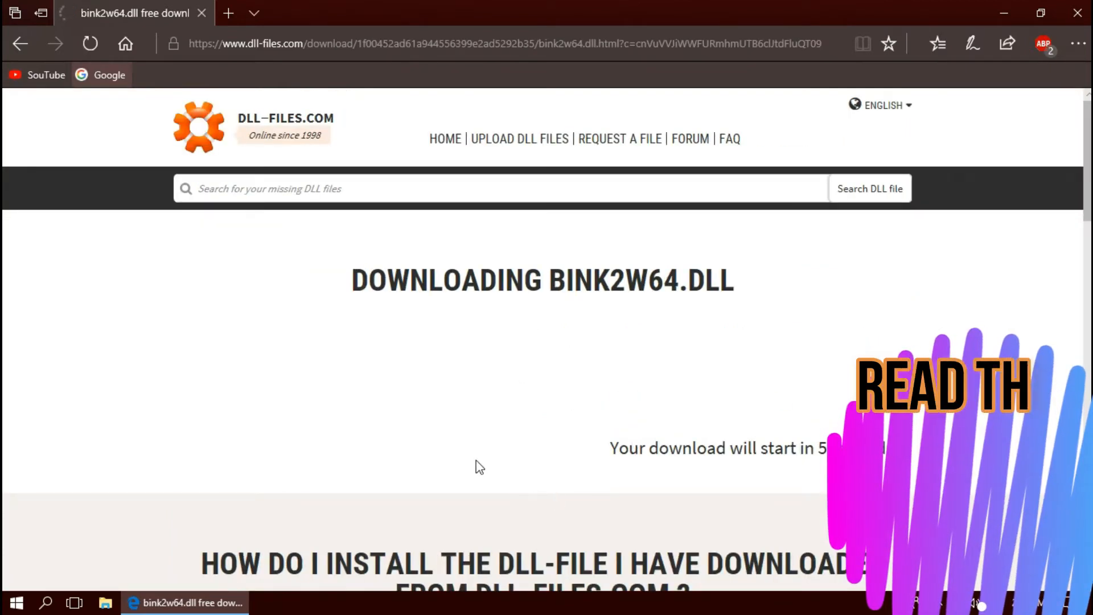
scroll(350, 344, down, 5)
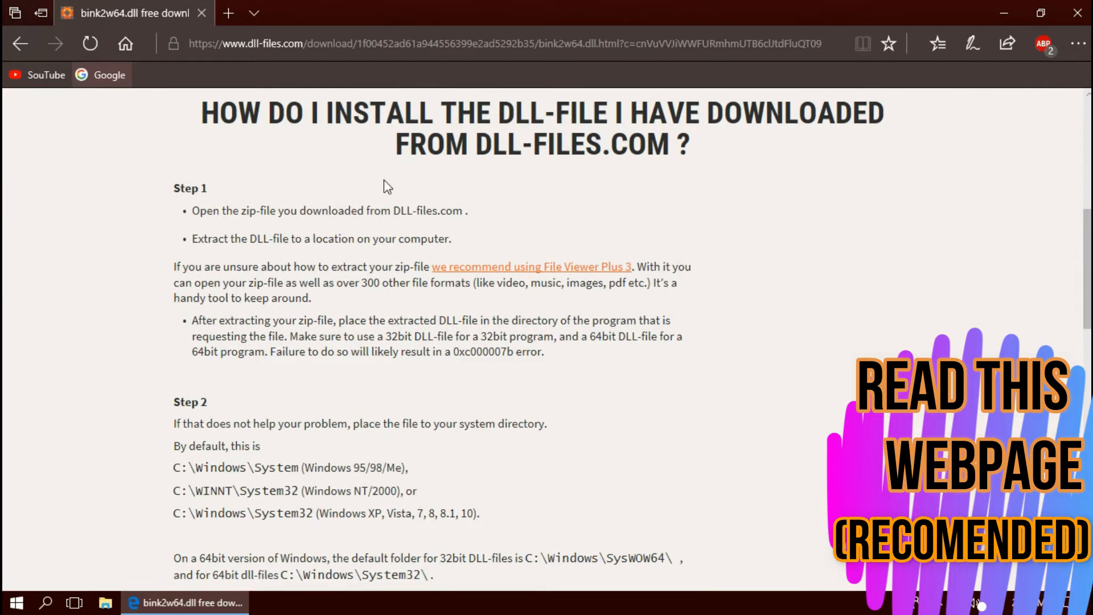
scroll(380, 196, down, 1)
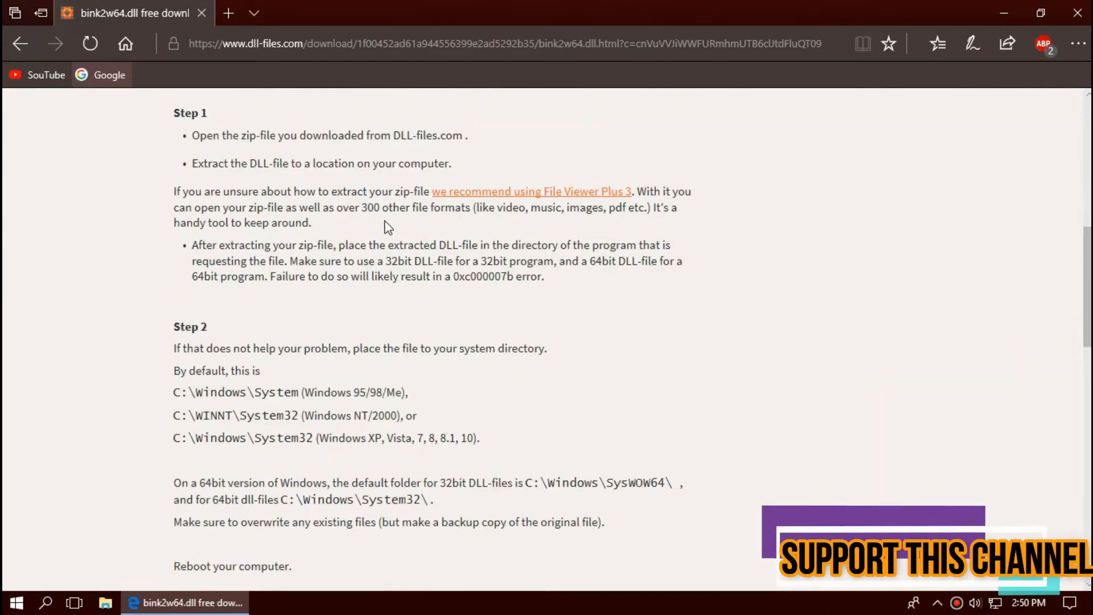
drag(416, 278, 481, 402)
scroll(481, 401, down, 4)
click(508, 397)
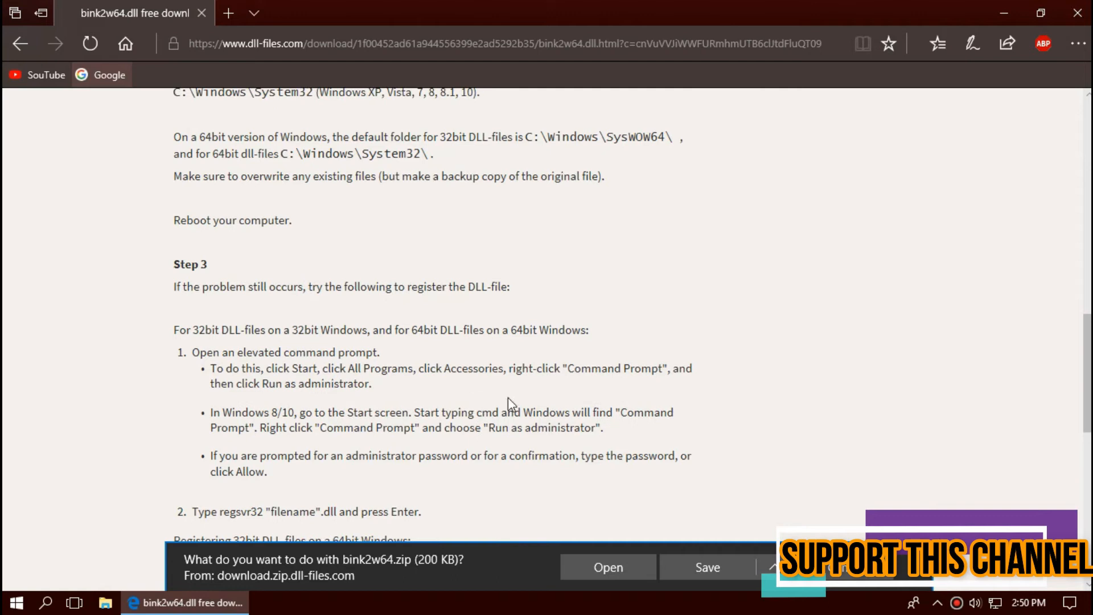
Open the downloaded zip in WinRAR and try opening bink2w64.dll inside it.
click(617, 567)
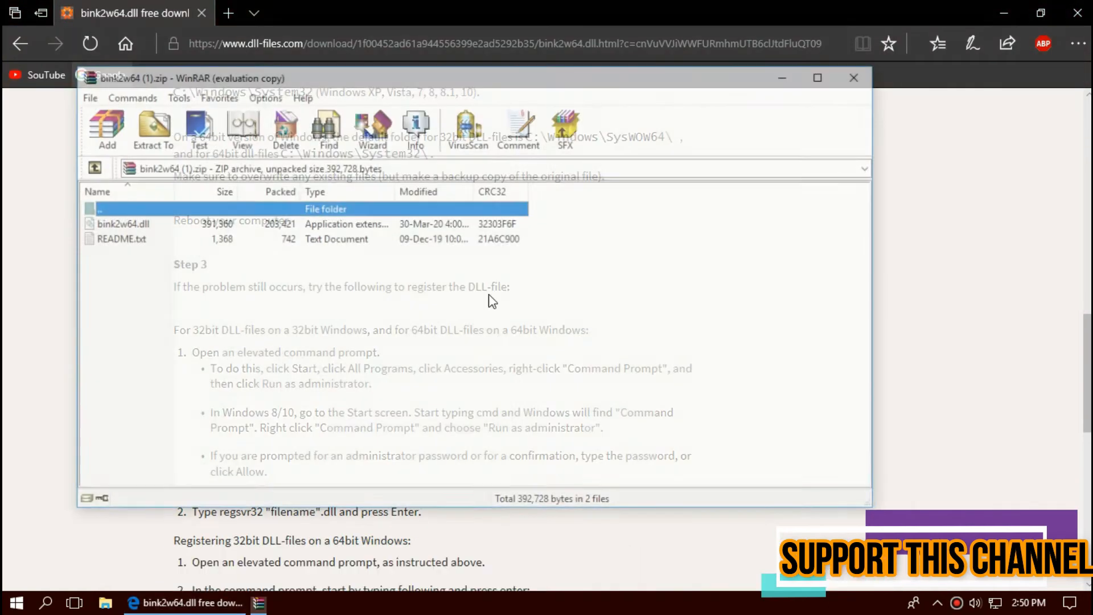
double_click(194, 223)
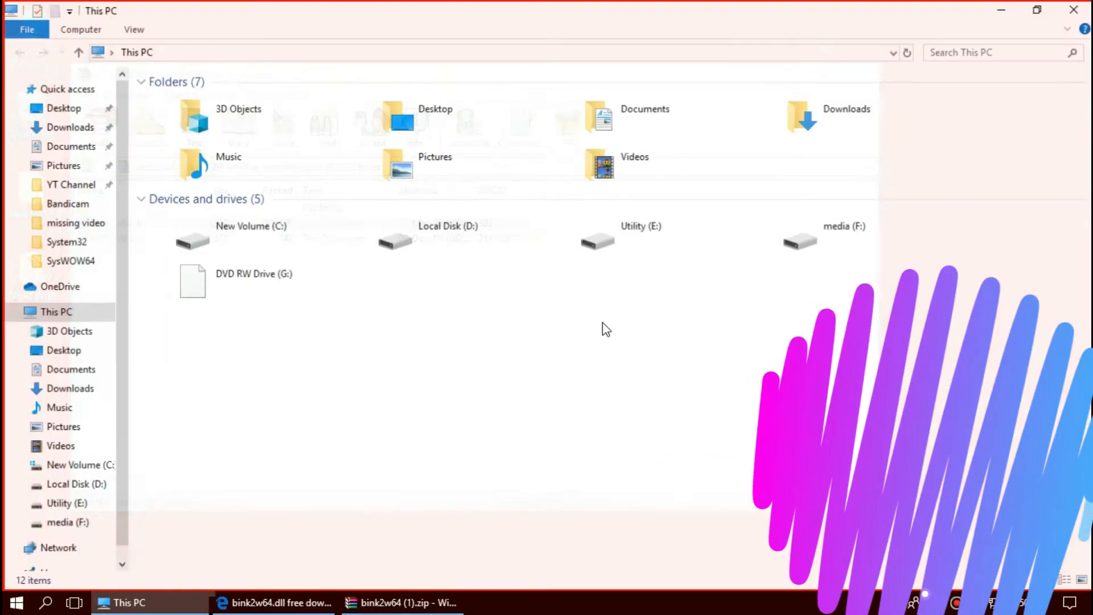
Navigate File Explorer to C:\Windows\System32.
click(279, 233)
double_click(280, 233)
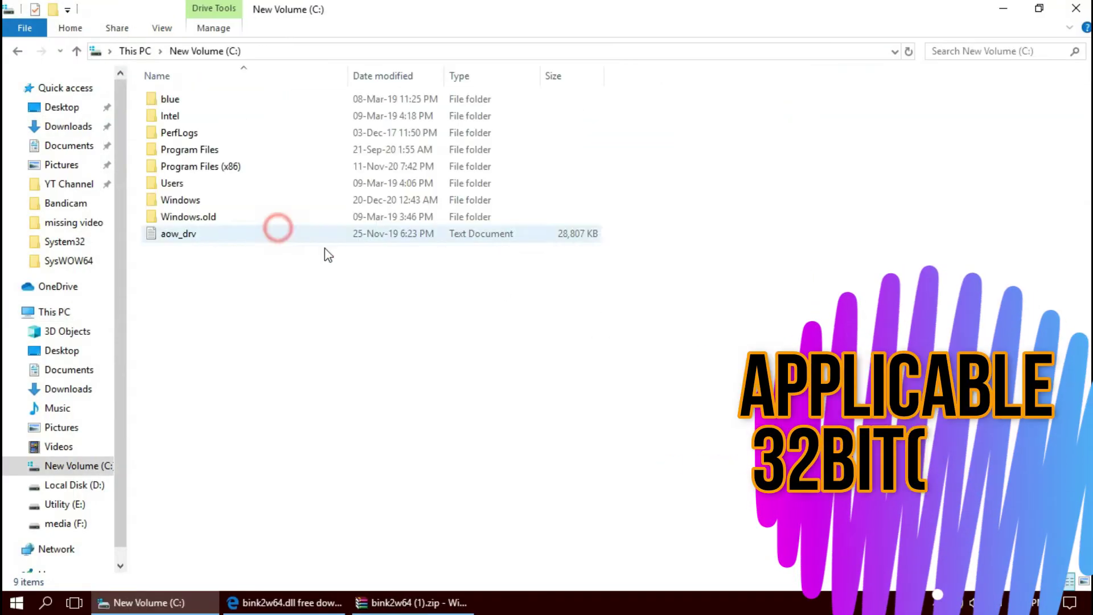
click(201, 206)
double_click(200, 207)
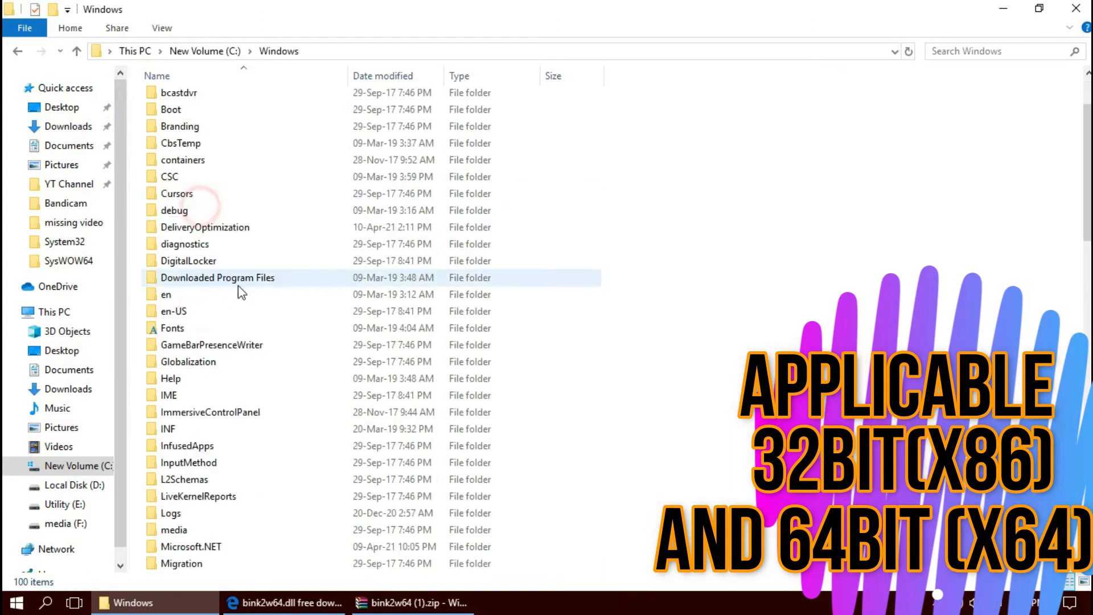
scroll(239, 290, down, 9)
scroll(230, 285, down, 3)
scroll(228, 279, down, 4)
scroll(228, 282, down, 1)
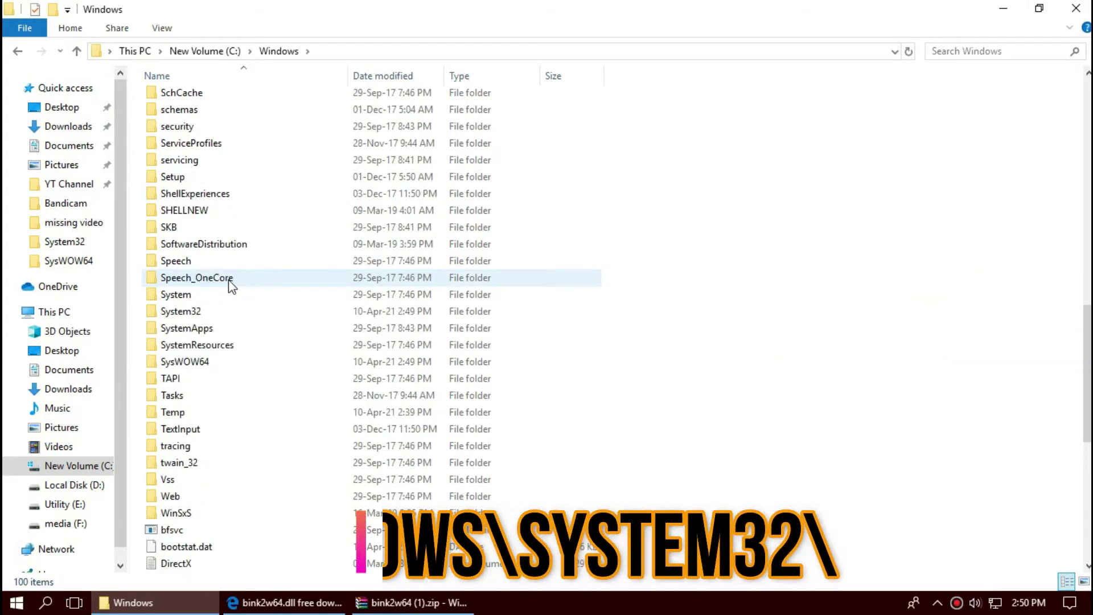
double_click(241, 319)
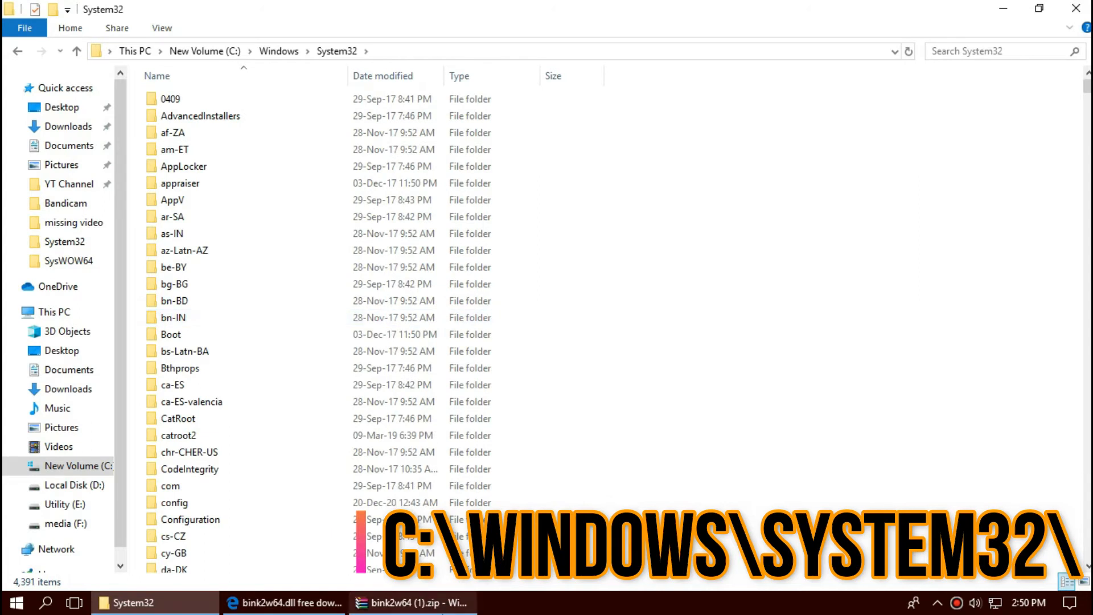
Drag bink2w64.dll from the archive into System32, replacing the existing copy with administrator permission.
click(436, 603)
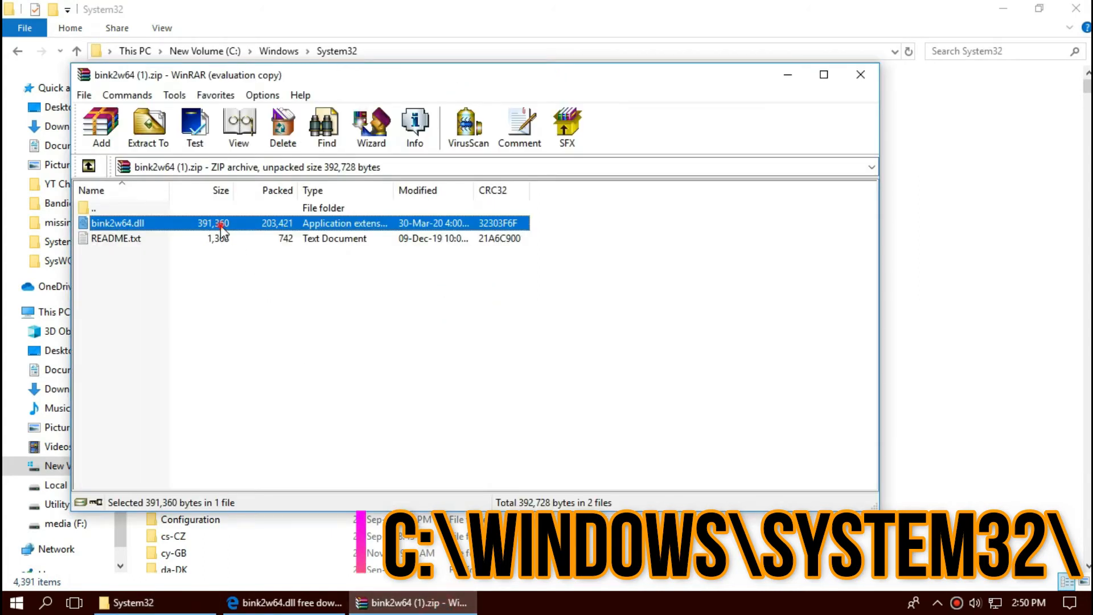
drag(581, 229, 973, 329)
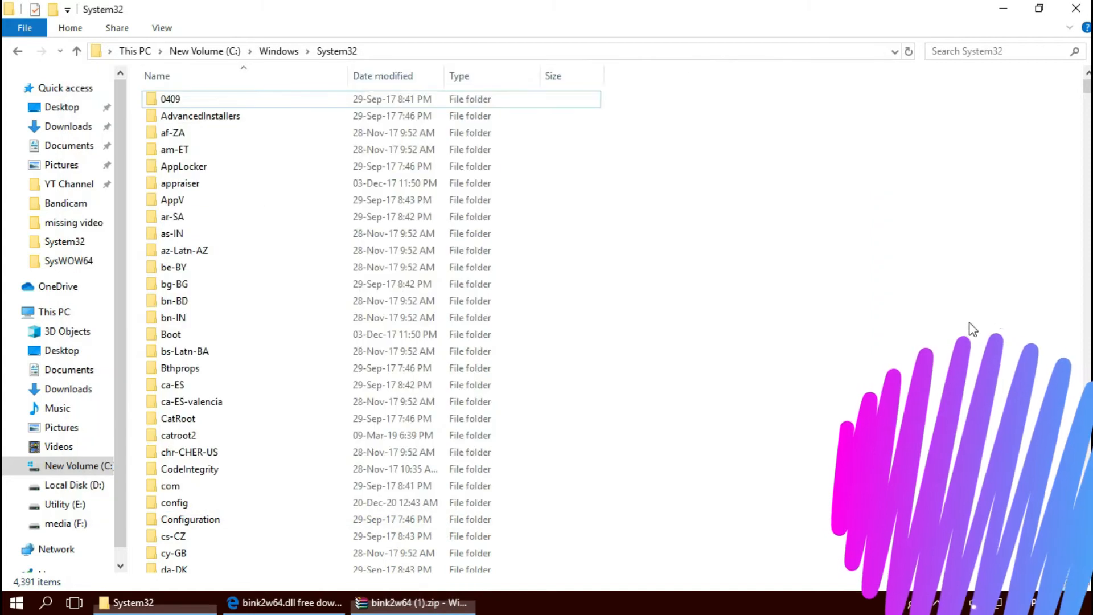
click(457, 177)
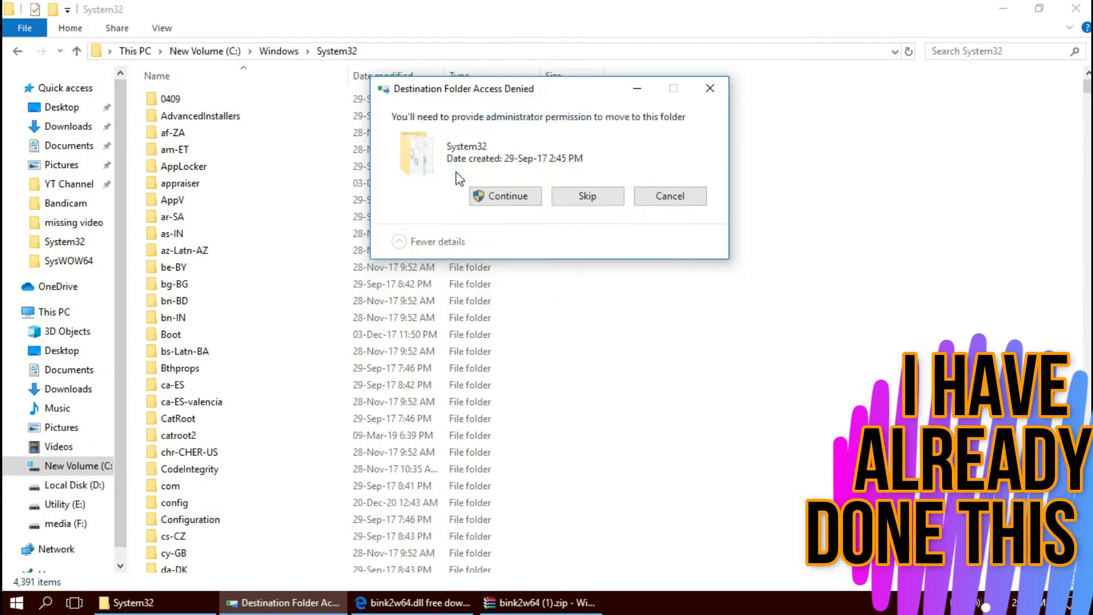
click(503, 193)
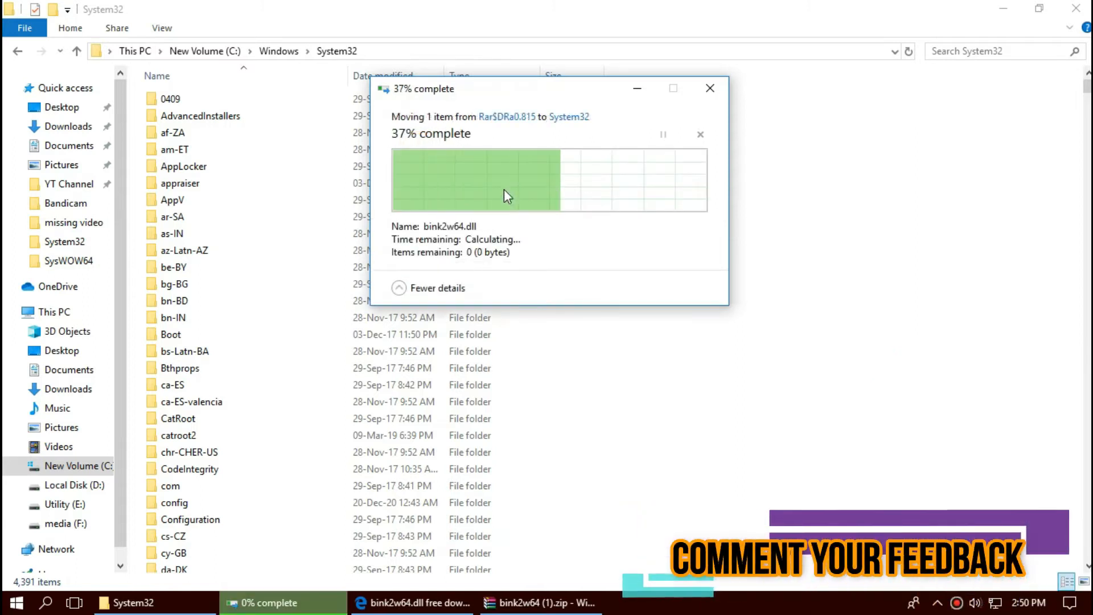
Search System32 for bink2w64.dll to confirm it is there, then close the folder window.
click(957, 48)
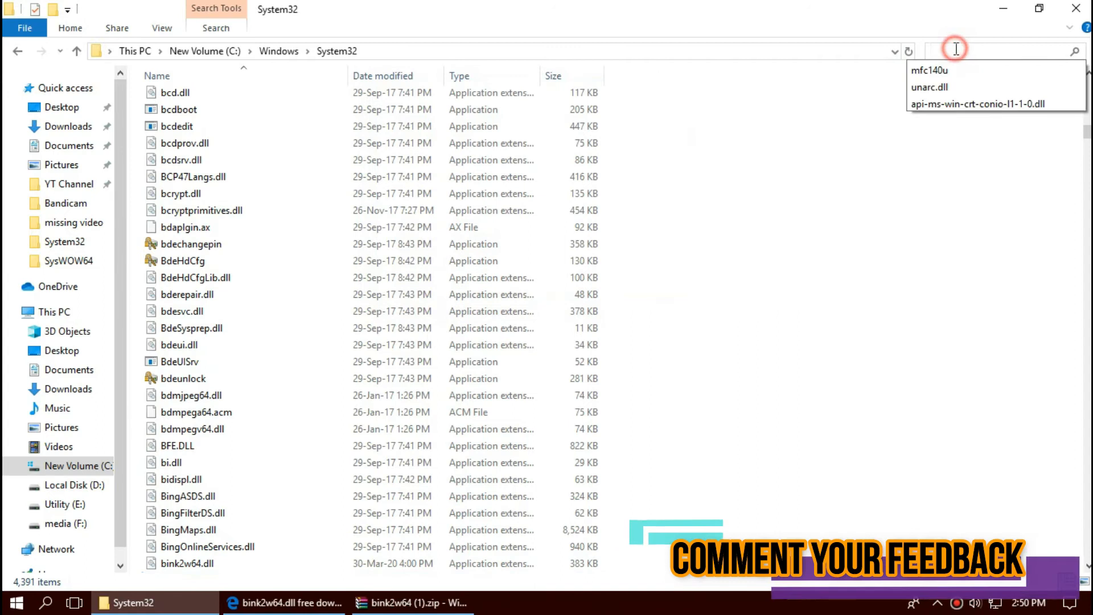
text(bink2w64.dll)
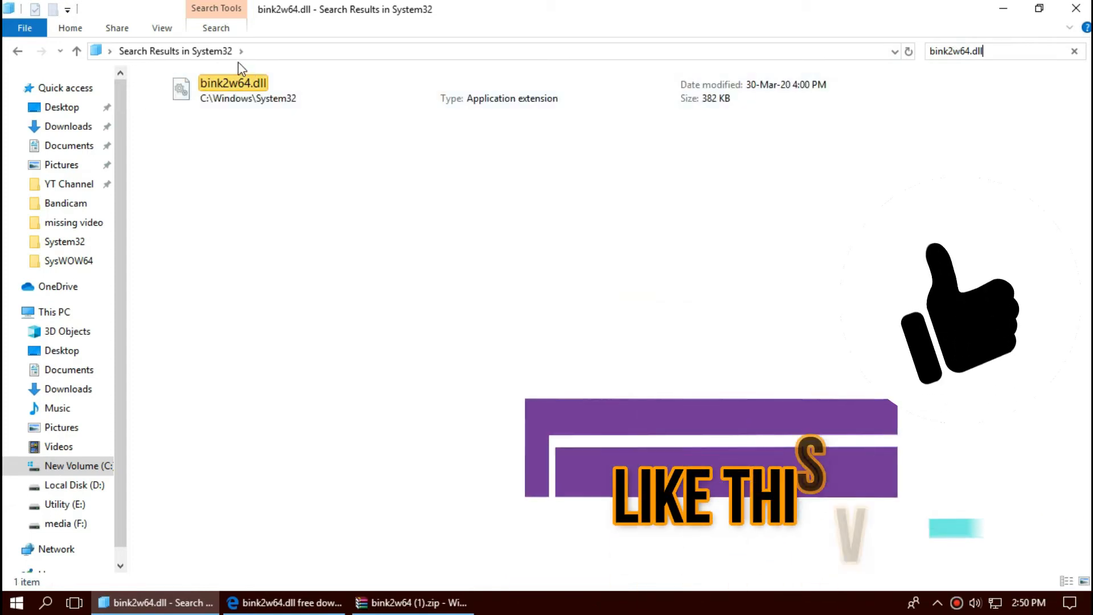
click(254, 83)
click(1075, 8)
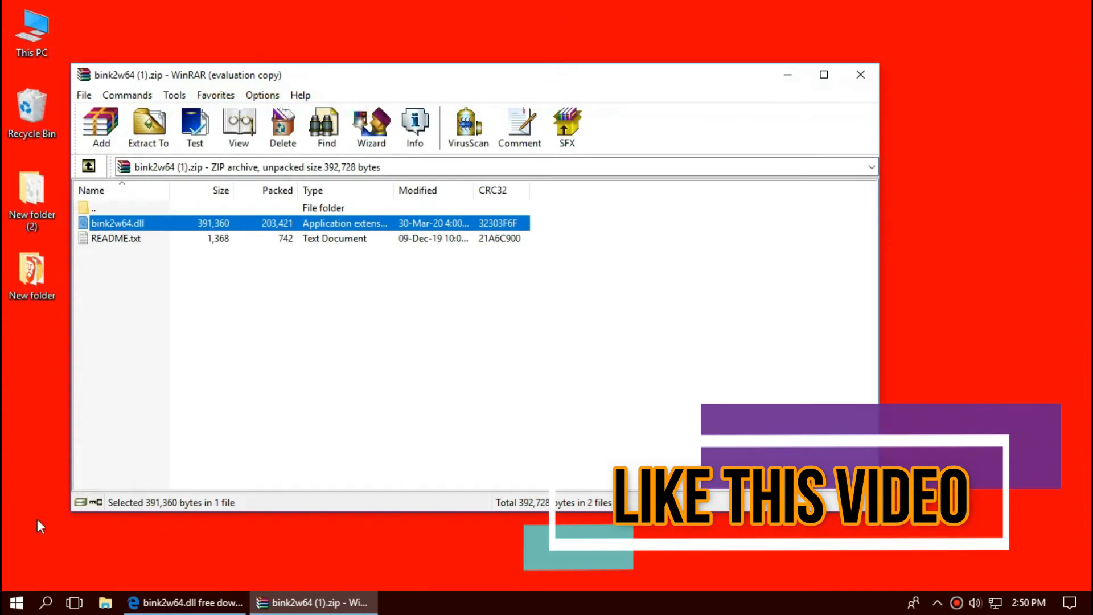
Show the Start menu's power options.
click(12, 602)
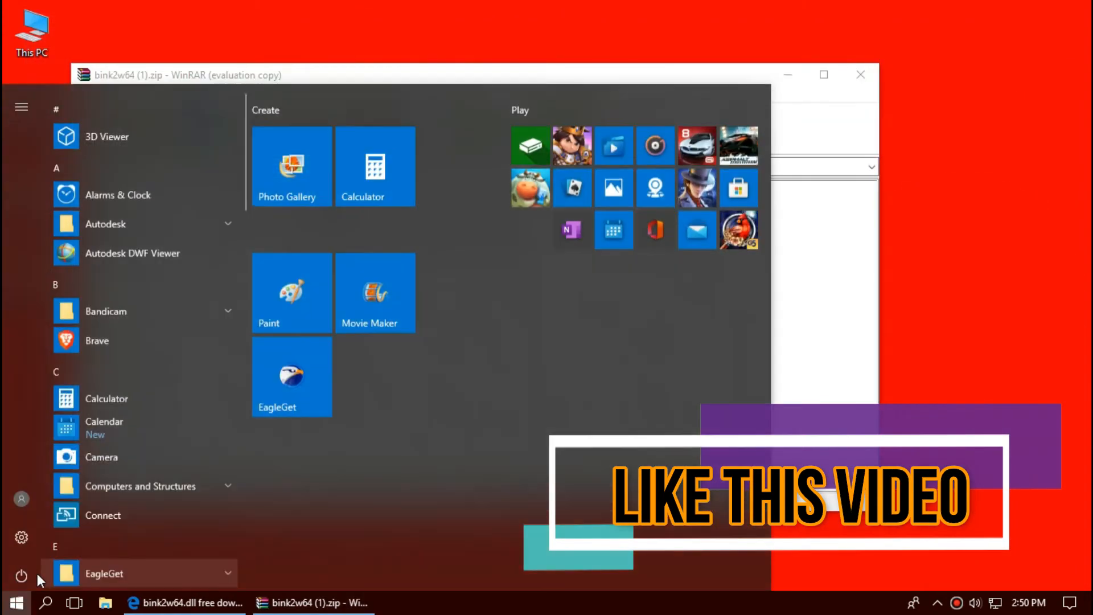
click(30, 575)
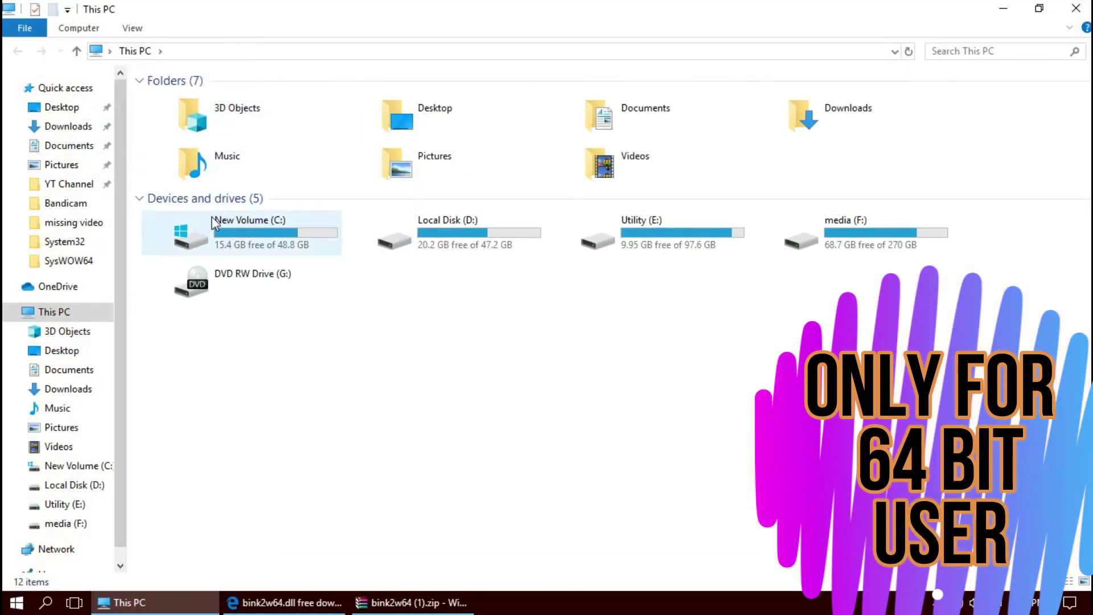
Navigate File Explorer to C:\Windows\SysWOW64.
click(212, 219)
double_click(212, 219)
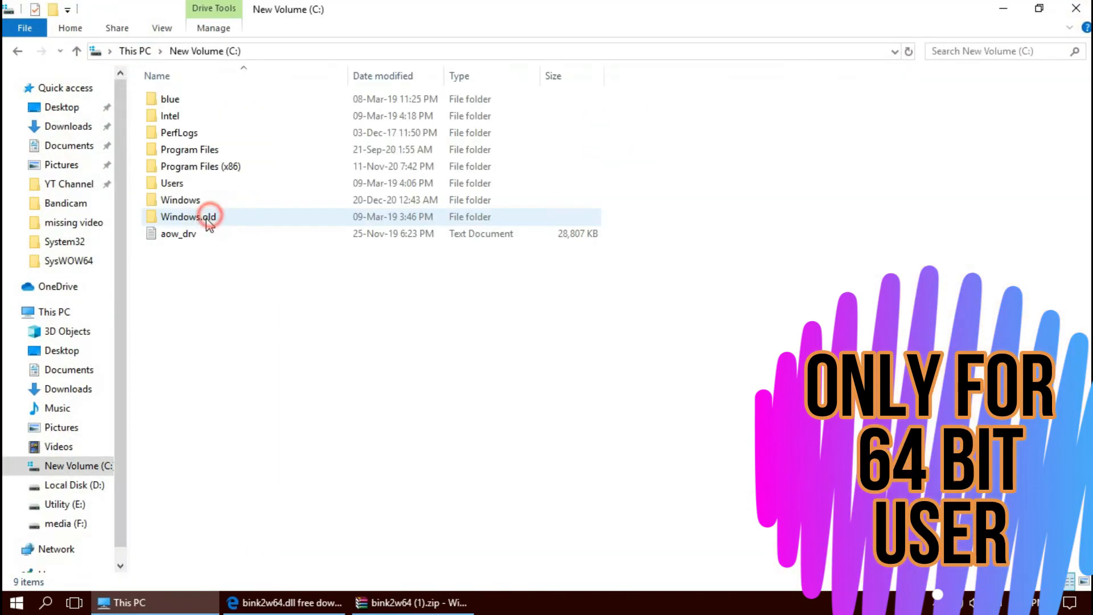
double_click(195, 205)
scroll(503, 380, down, 6)
scroll(502, 378, down, 4)
scroll(500, 375, down, 1)
scroll(498, 369, down, 4)
scroll(496, 372, down, 3)
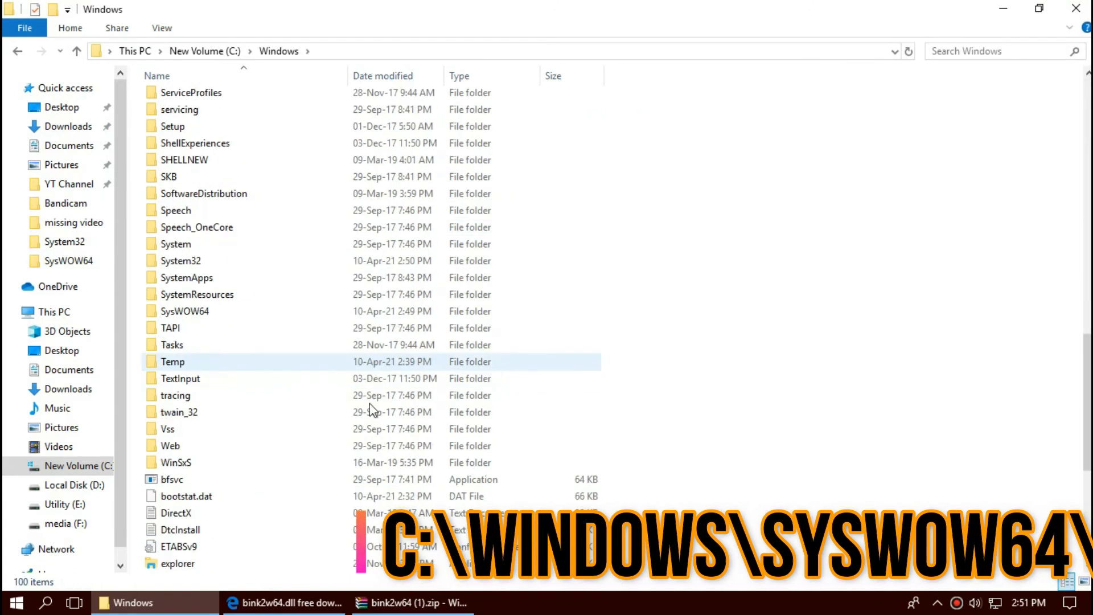
double_click(189, 314)
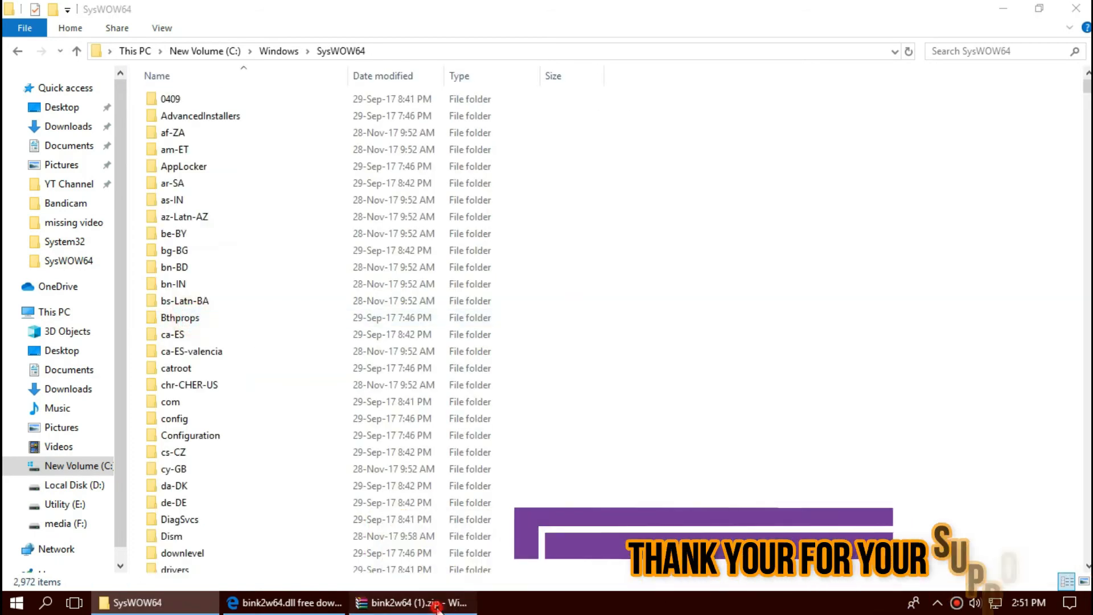
Drag bink2w64.dll from the archive into SysWOW64, replacing the existing copy with administrator permission.
click(419, 603)
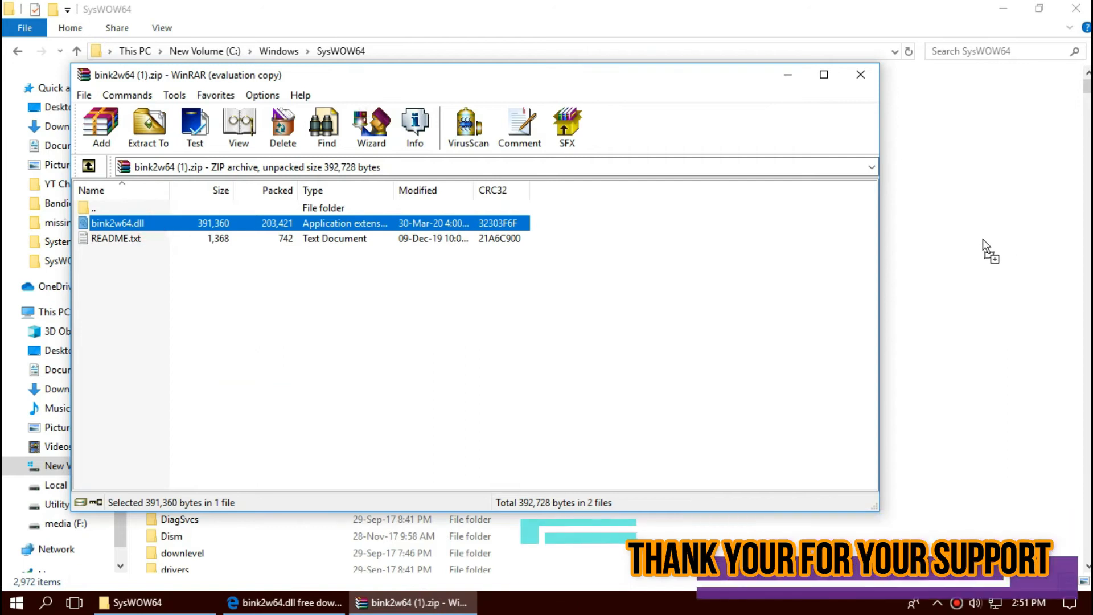
drag(1001, 233, 986, 250)
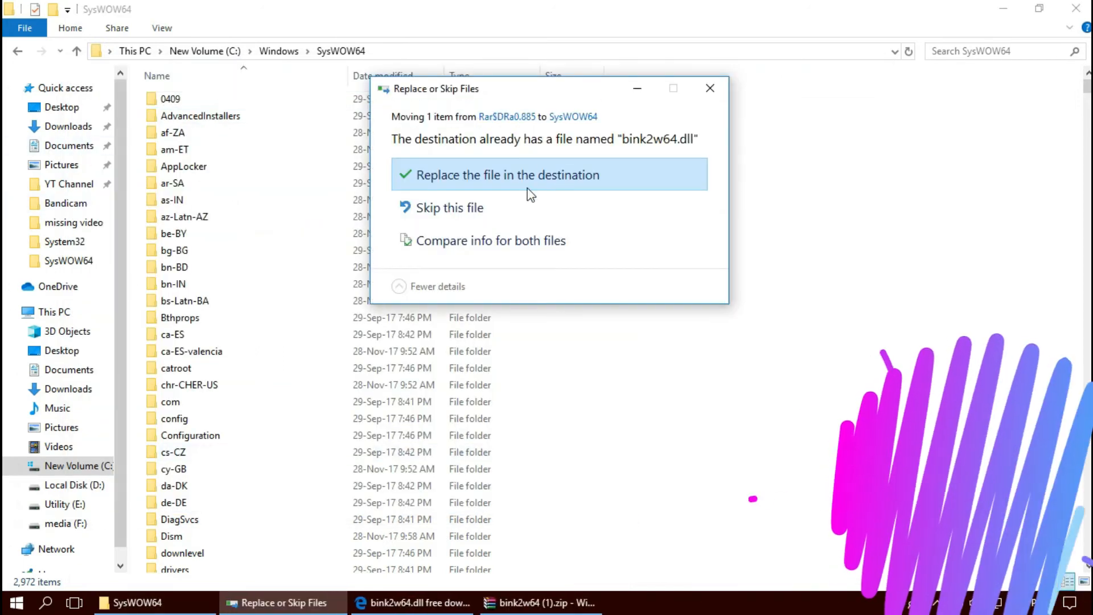
click(526, 187)
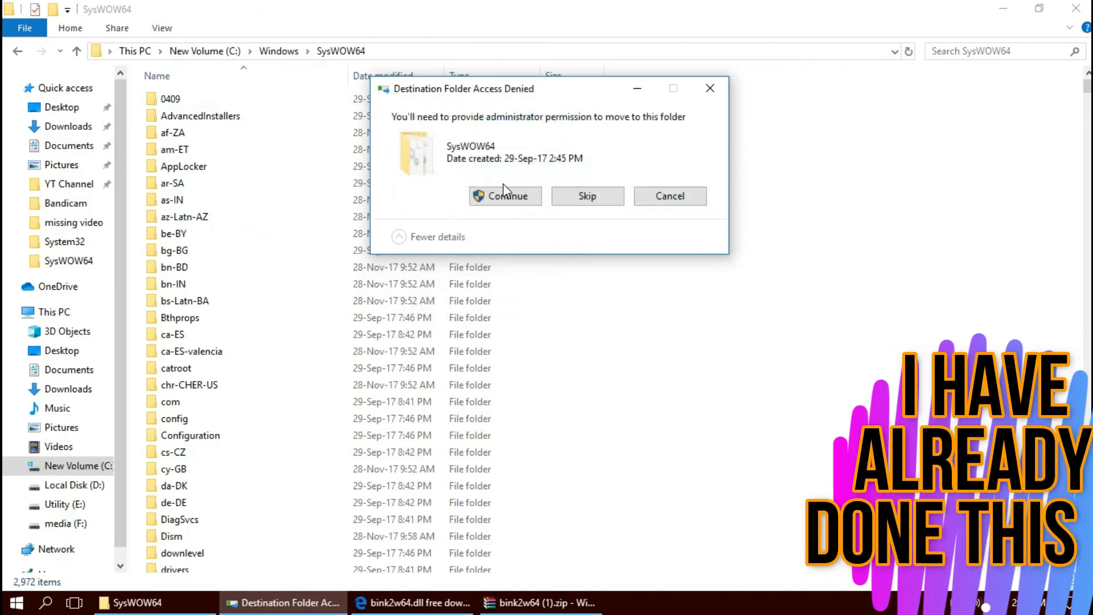
click(506, 197)
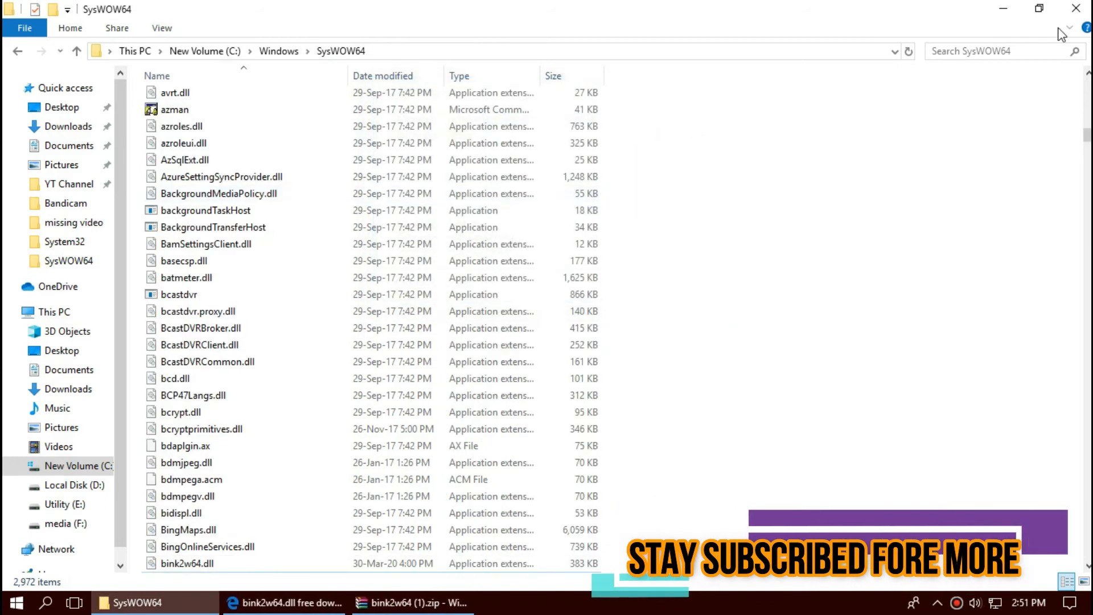
Search SysWOW64 for bink2w64.dll and select the found file.
click(1016, 54)
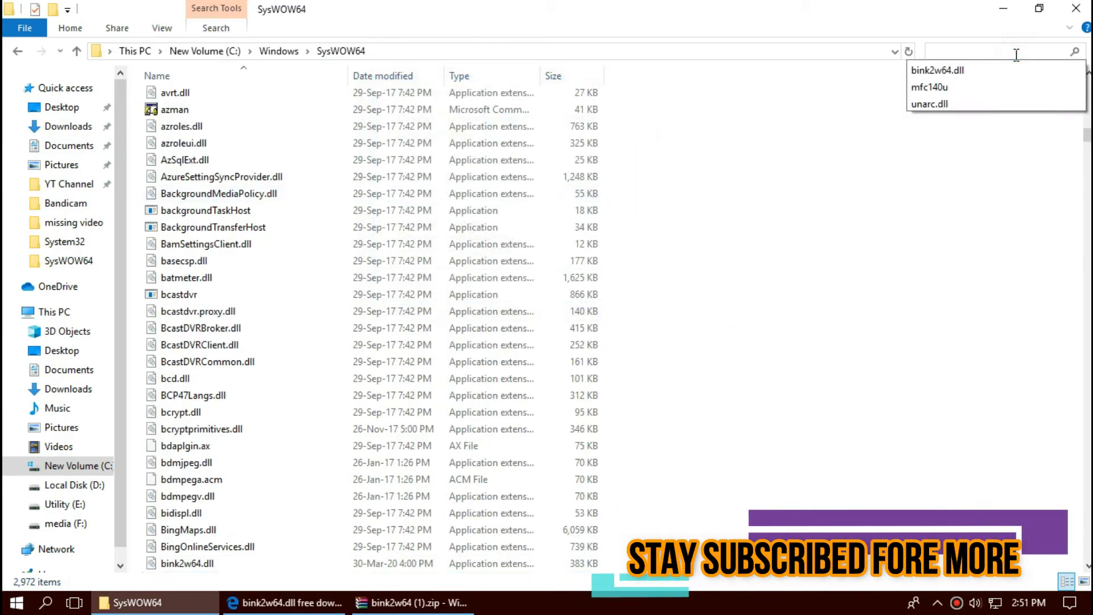
text(bink2w64.dll)
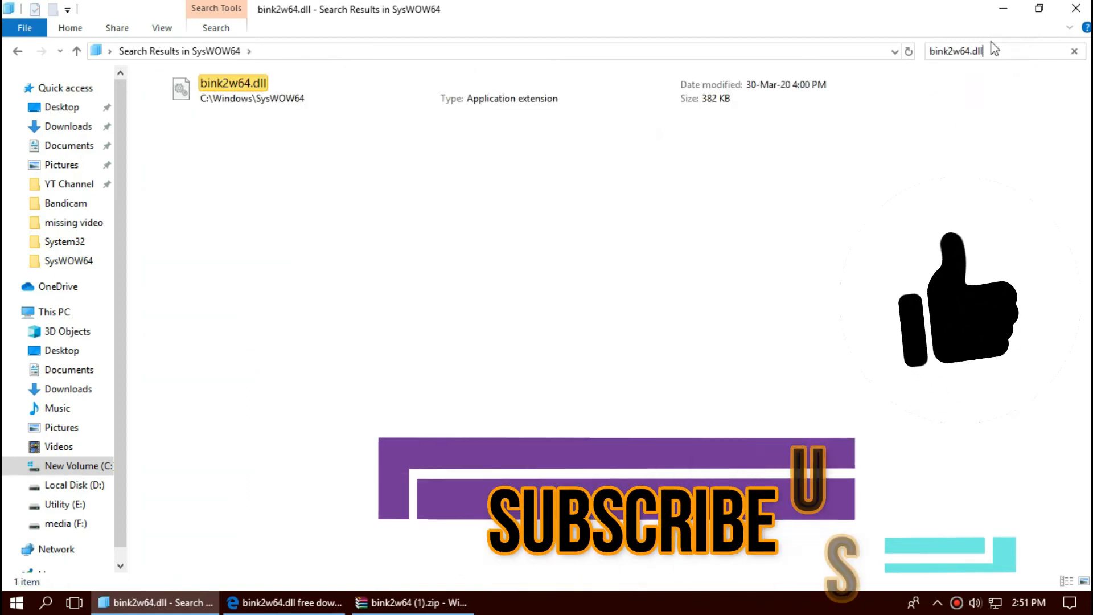
click(445, 84)
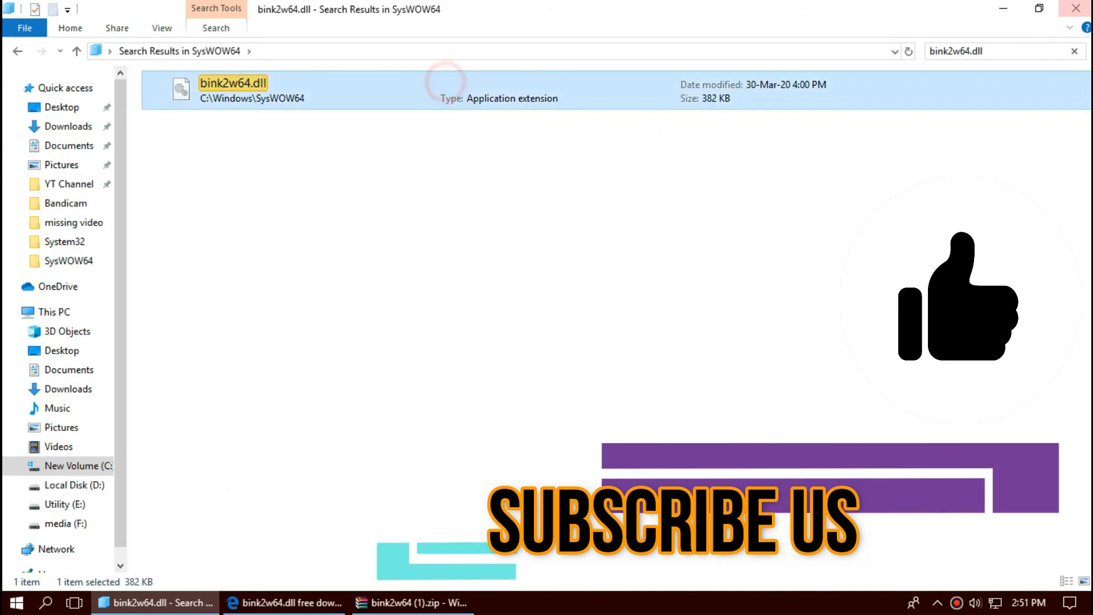
Close the SysWOW64 window and show the Start menu's power options to restart.
click(1075, 7)
click(16, 602)
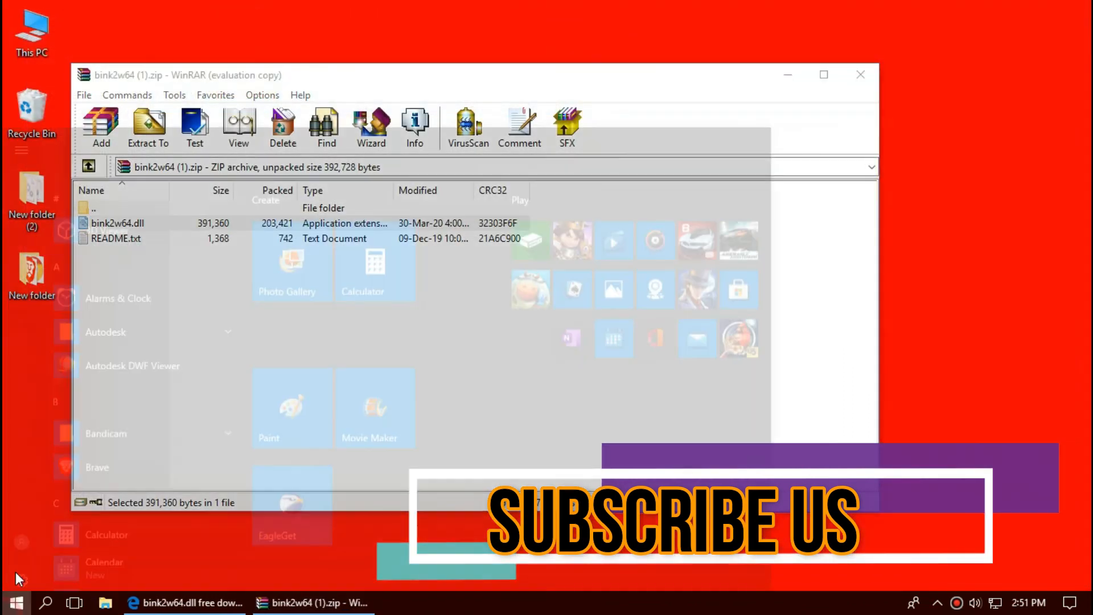
click(21, 571)
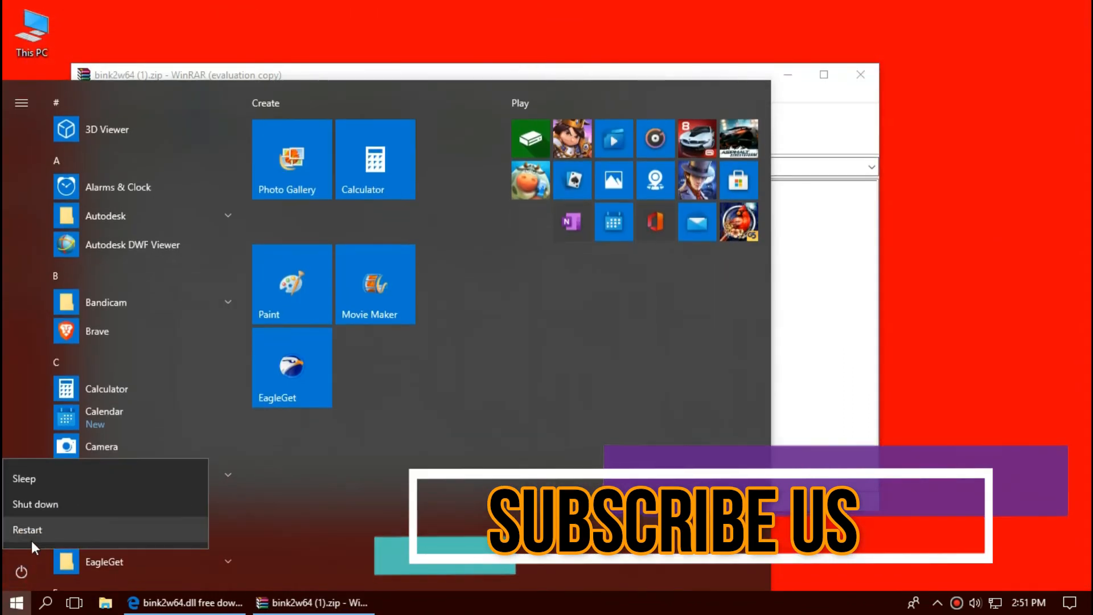